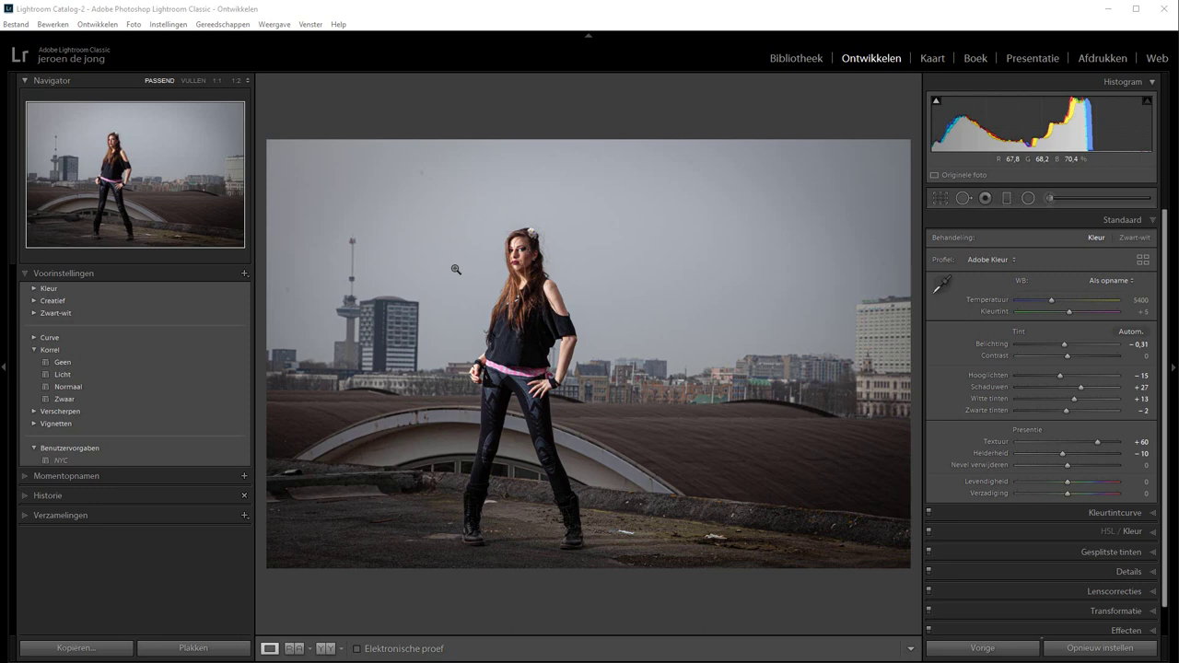
Inspect the sky, tower and buildings at 100% for dust, then return to the fitted view
left_click(408, 175)
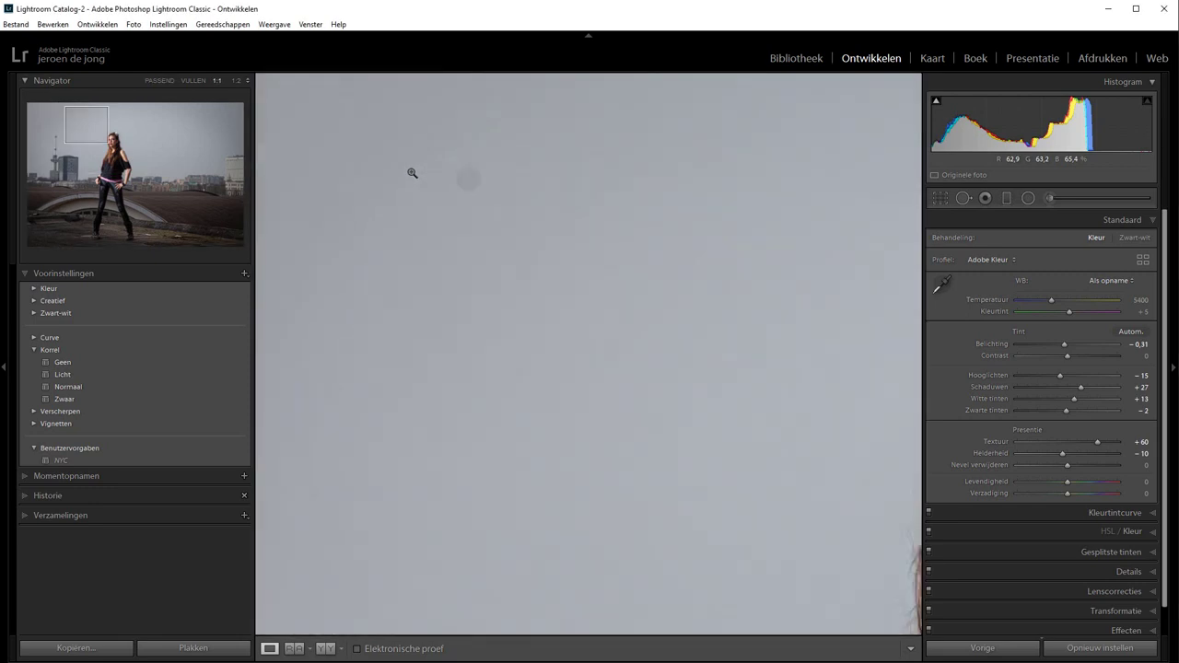
left_click_drag(589, 330, 497, 221)
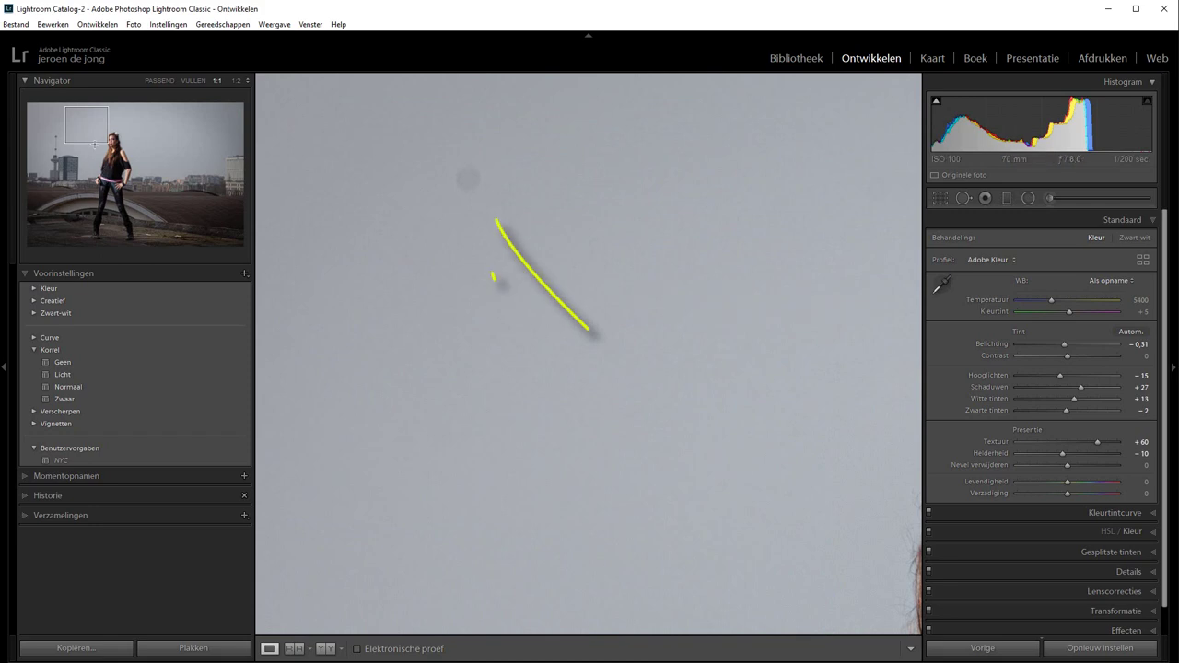
left_click_drag(495, 279, 562, 219)
left_click(43, 154)
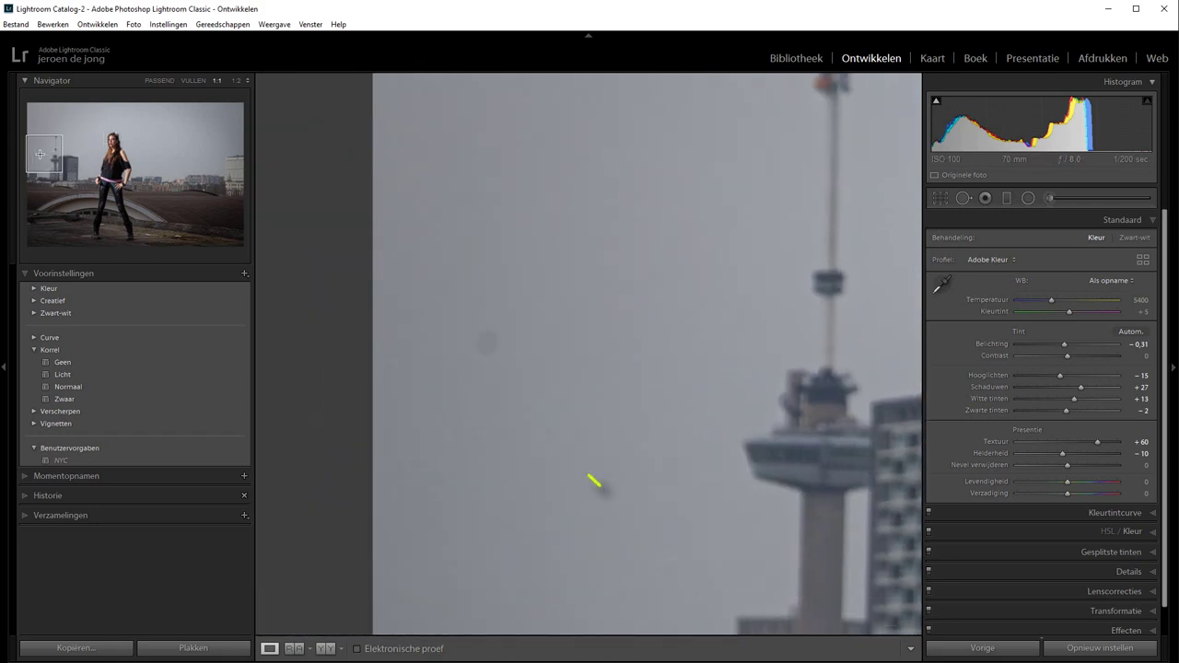
left_click_drag(600, 485, 507, 376)
left_click(47, 172)
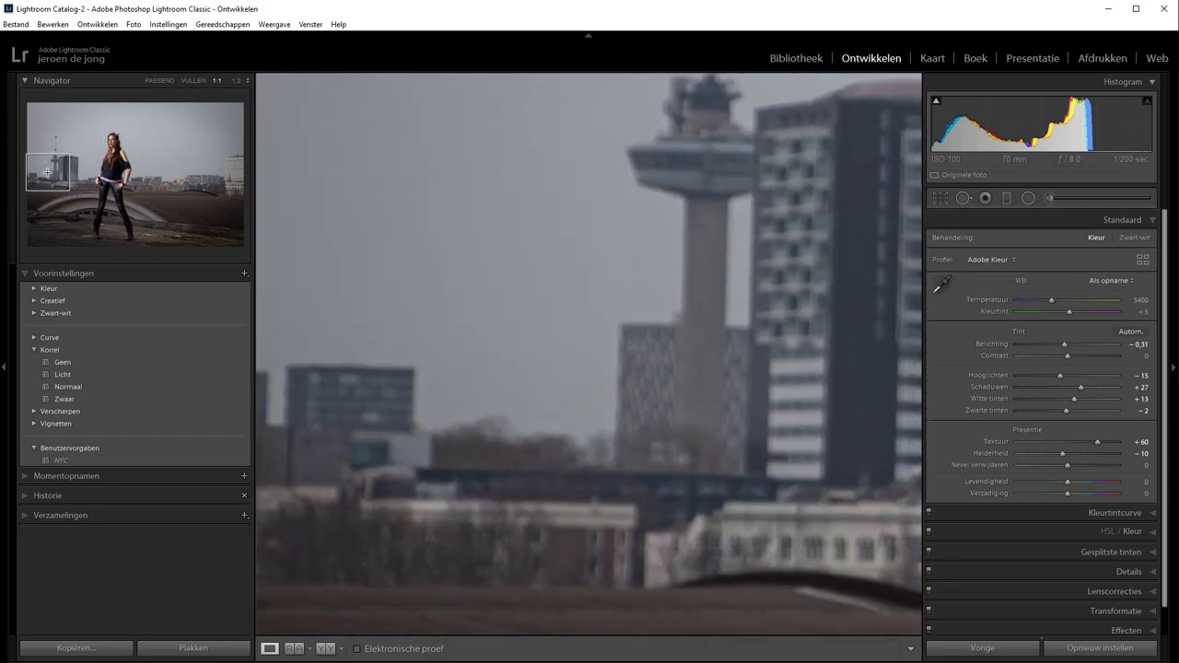
left_click_drag(637, 533, 545, 422)
left_click_drag(543, 482, 610, 422)
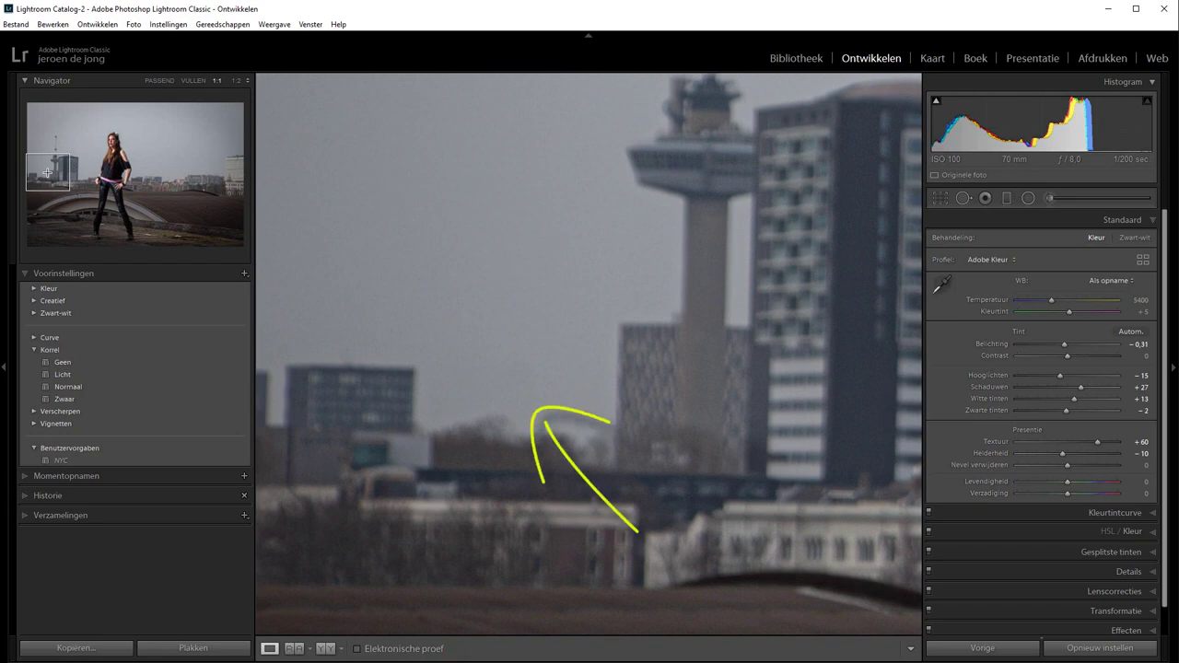
left_click(164, 81)
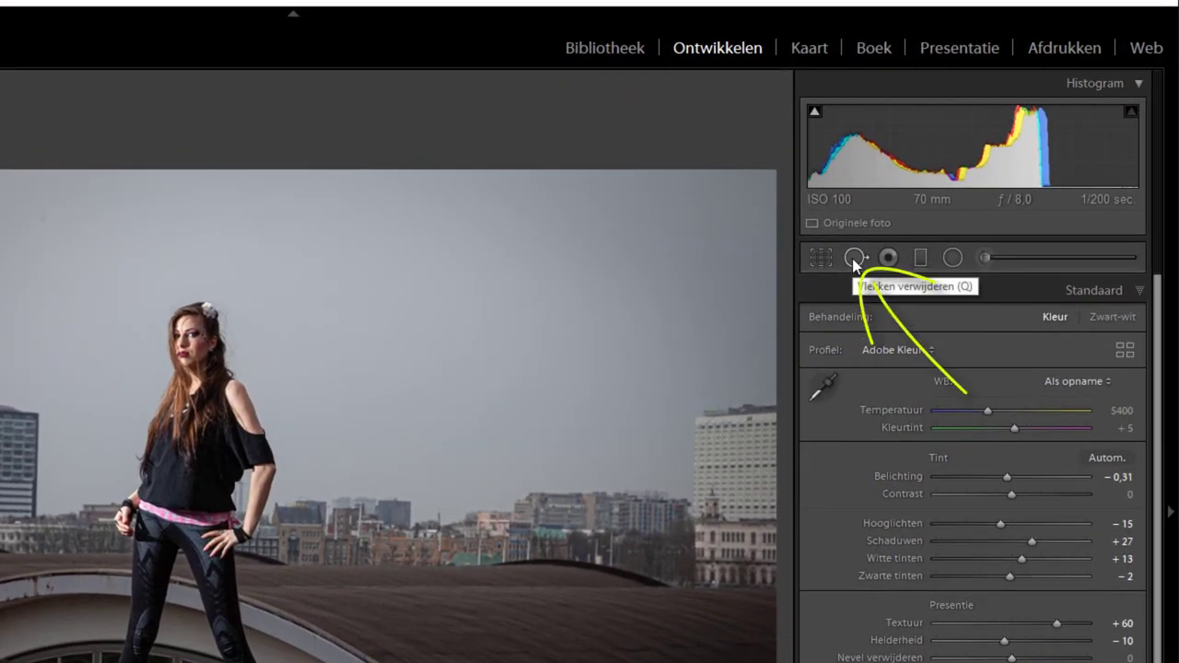
Clone out the upper-left sky dust spot with a size-76 Spot Removal brush, then refit the photo
left_click(854, 258)
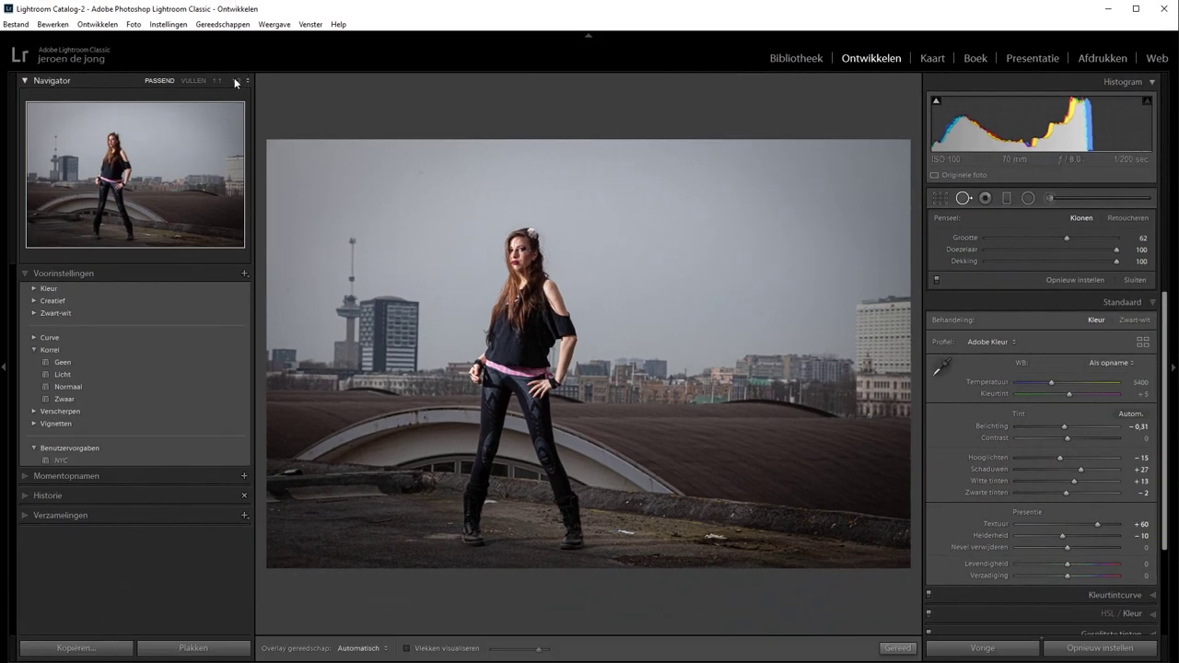
left_click(216, 80)
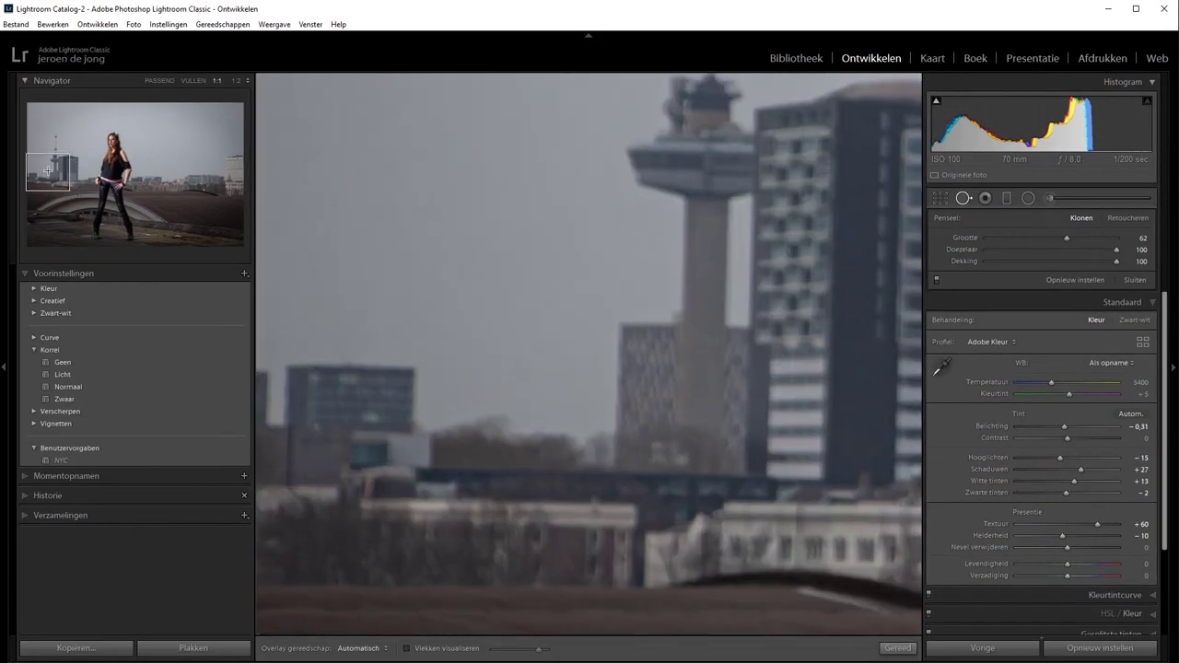
left_click_drag(48, 171, 77, 115)
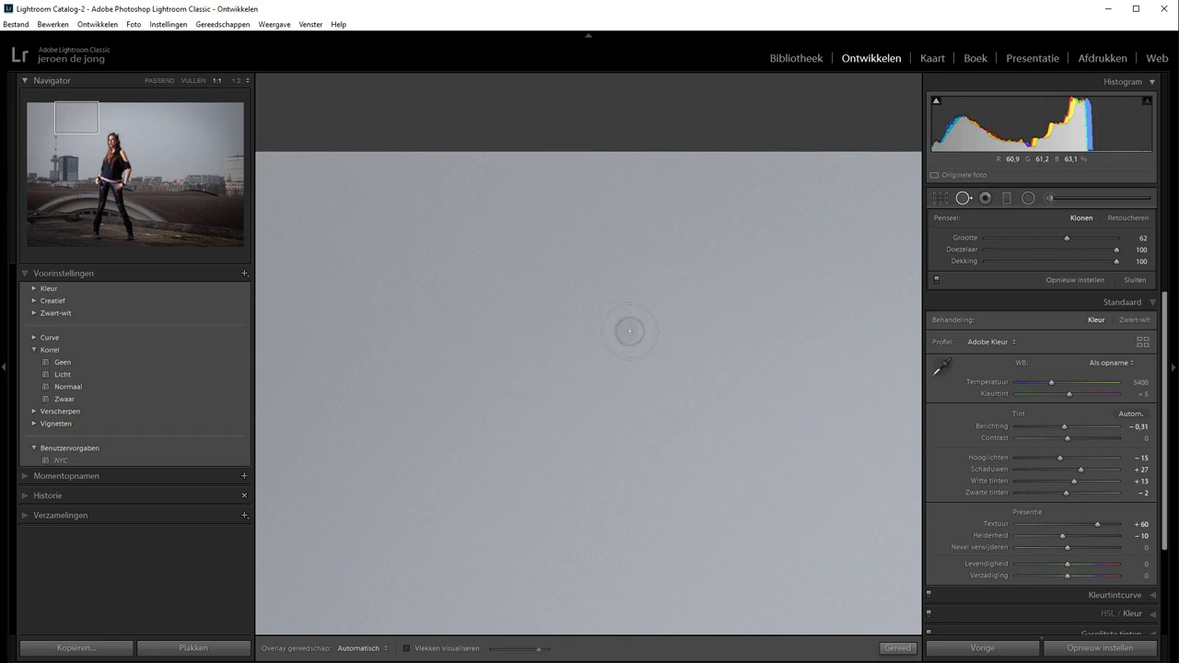
key("bracketright")
key("bracketright")
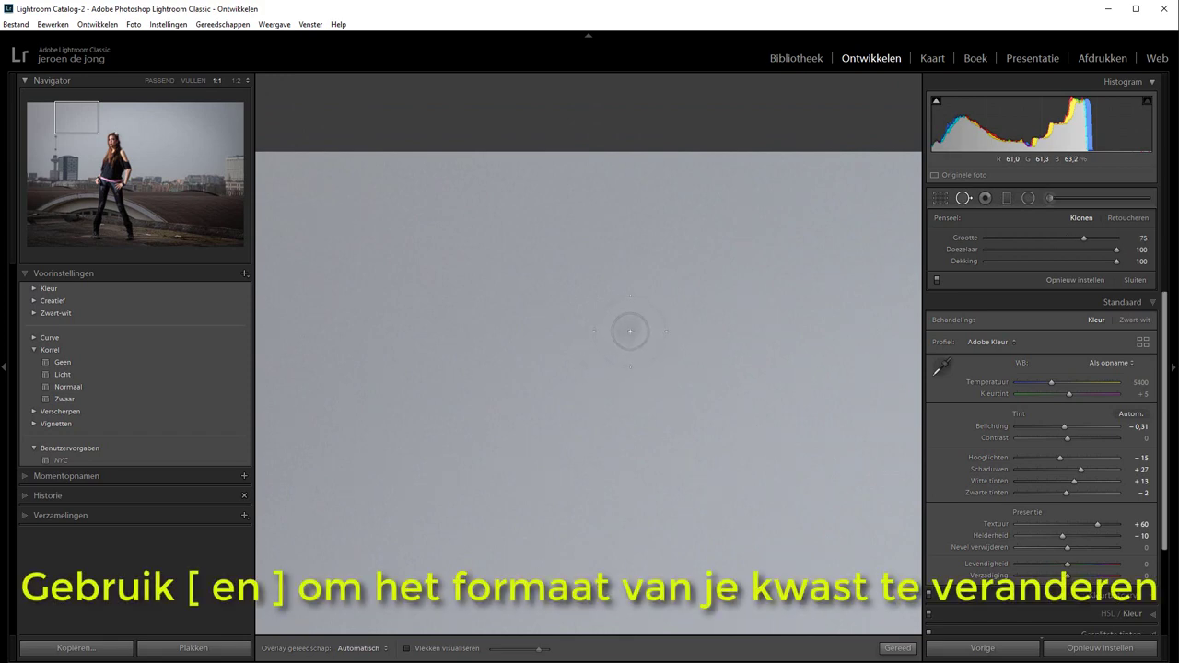
key("bracketright")
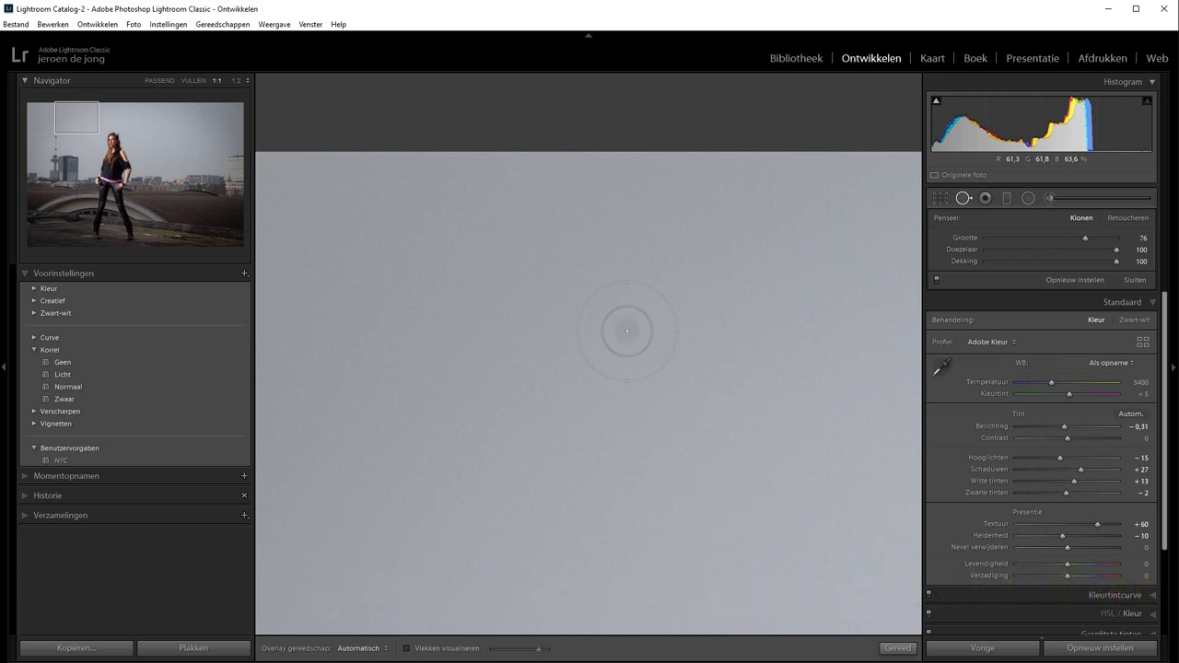
left_click(627, 331)
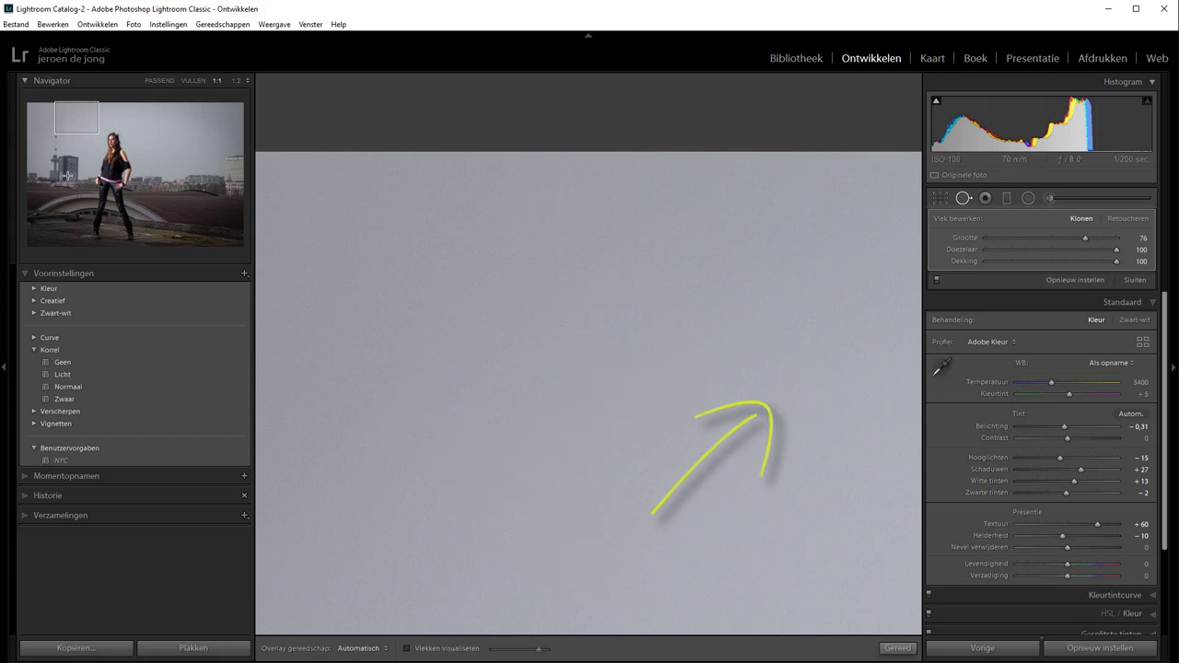
left_click(165, 80)
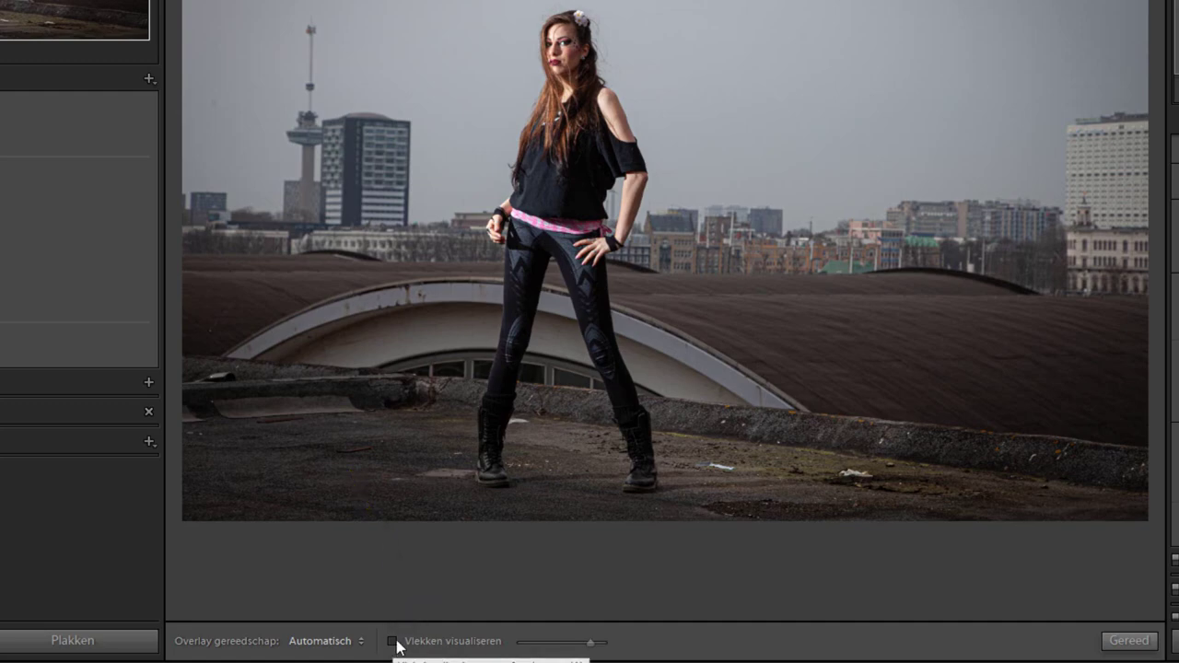
Enable Visualize Spots and raise its threshold so faint specks near the Euromast show at 1:1
left_click(393, 642)
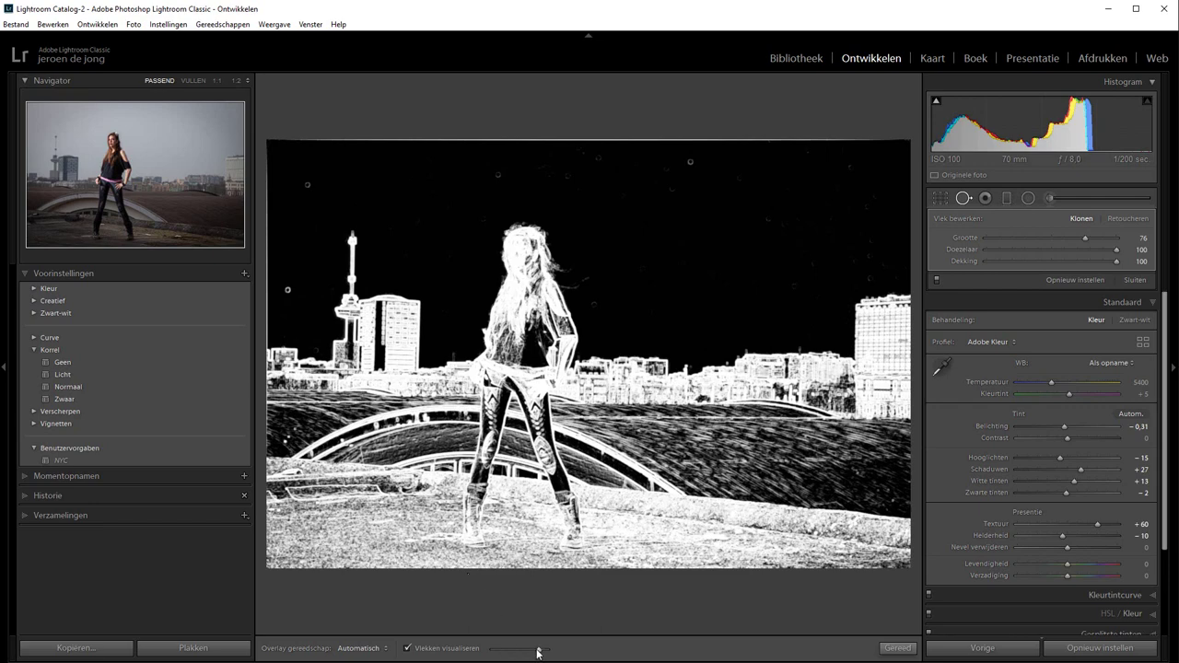
mouse_move(538, 650)
left_mouse_down()
mouse_move(500, 652)
mouse_move(519, 650)
left_mouse_up()
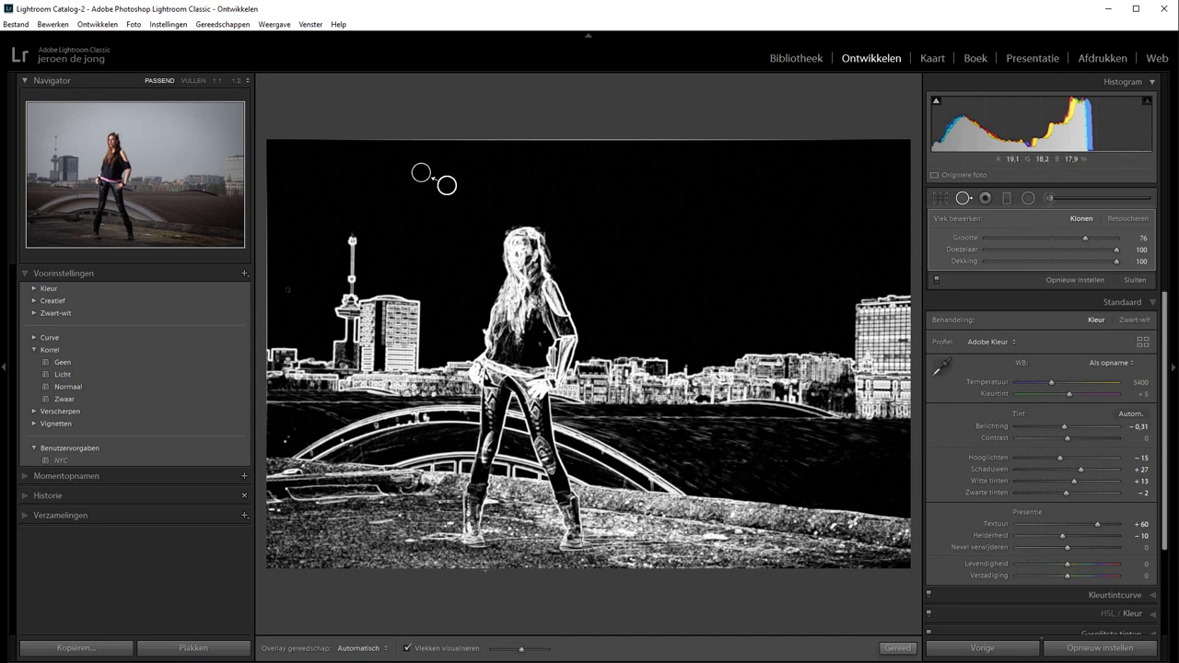
left_click(44, 158)
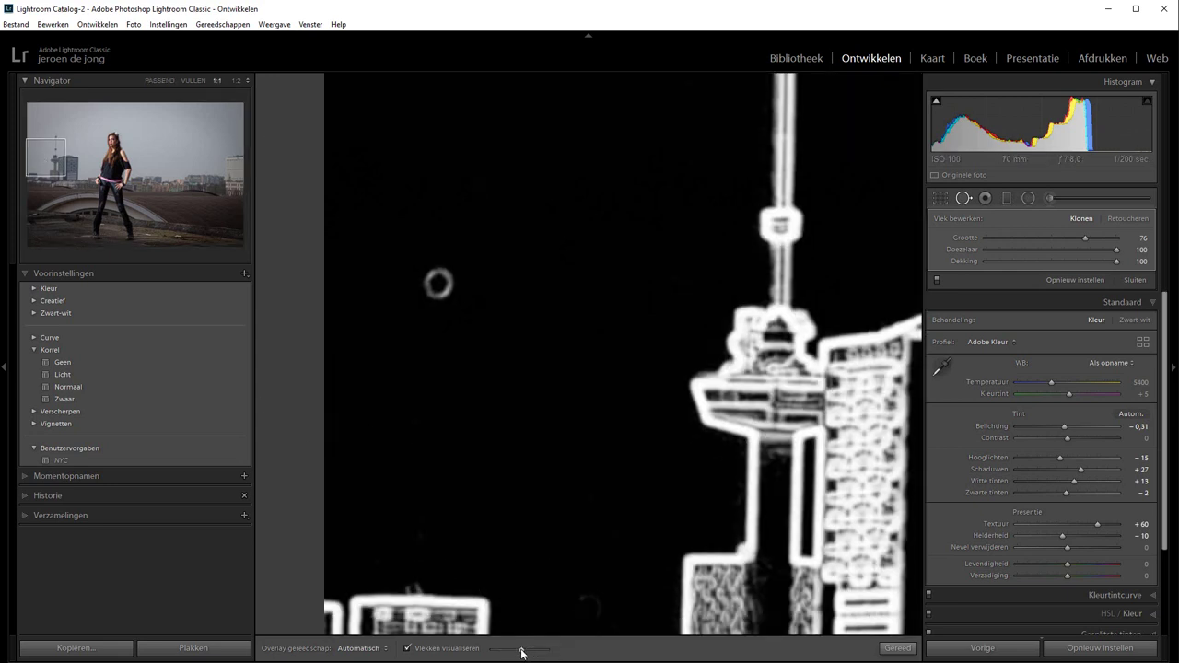
mouse_move(521, 651)
left_mouse_down()
mouse_move(507, 654)
mouse_move(533, 653)
left_mouse_up()
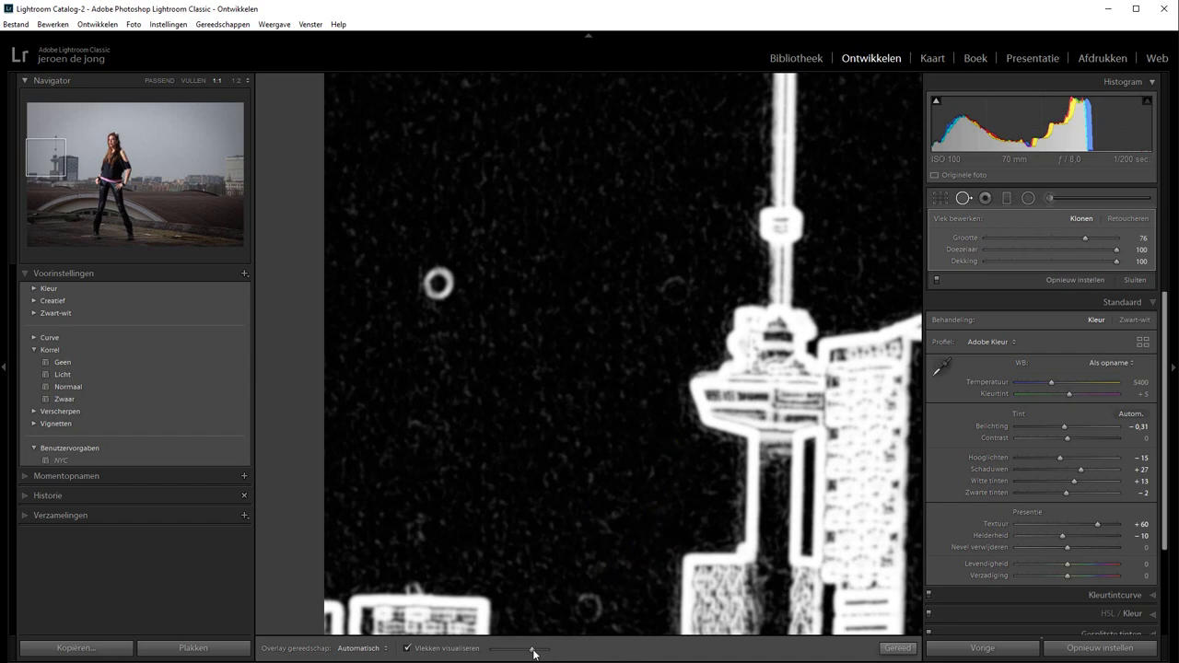
left_click_drag(533, 652, 548, 653)
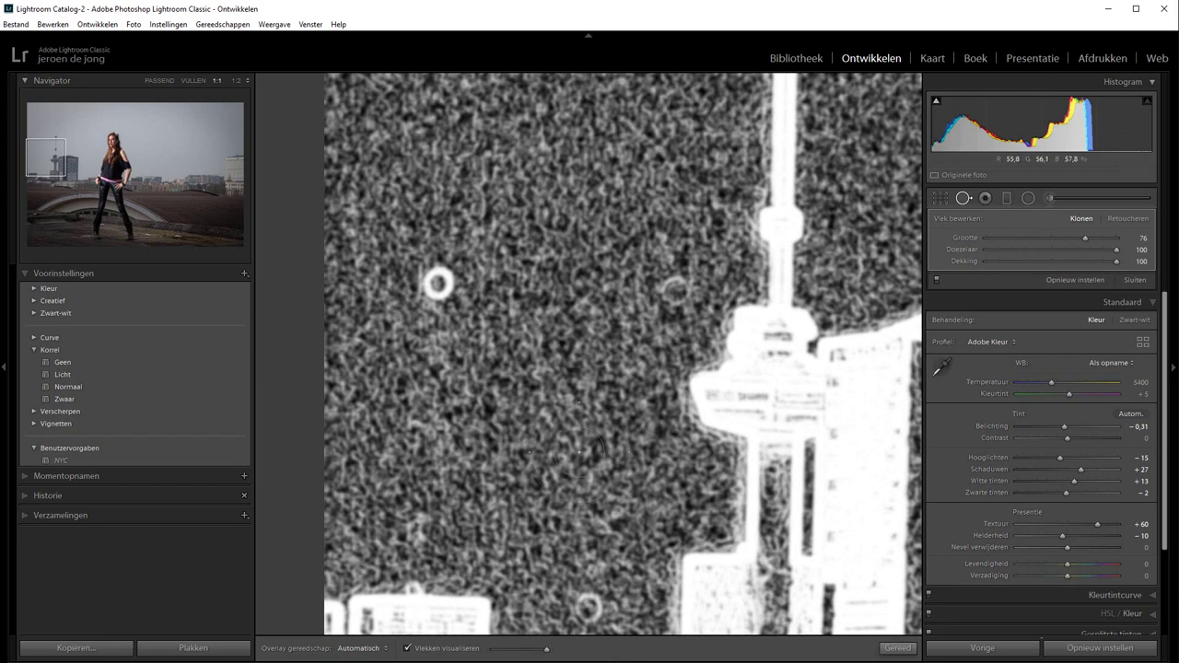
left_click(161, 81)
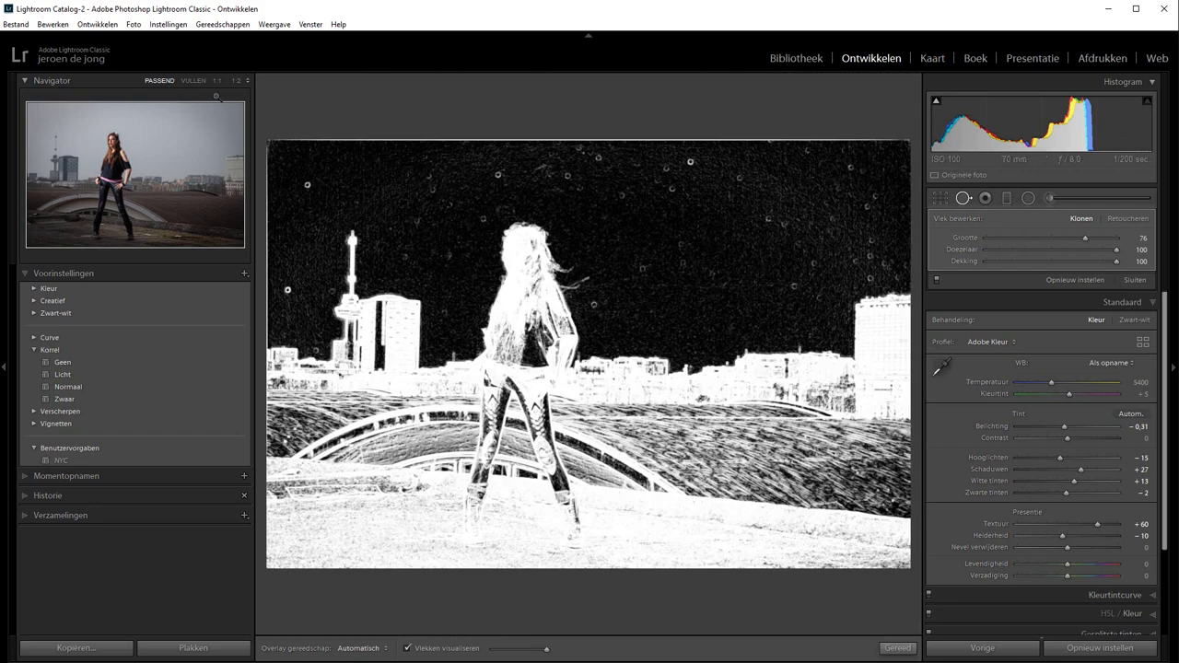
left_click(217, 80)
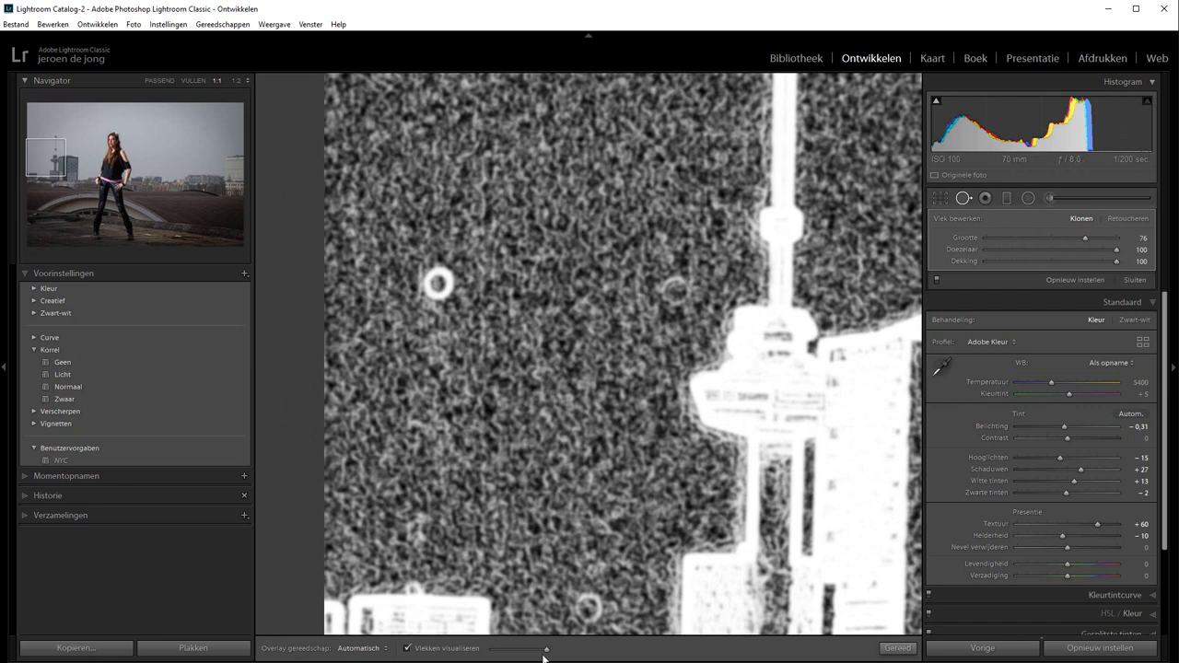
View the photo at 1:2 and lower the Visualize Spots threshold so only real specks show
left_click(235, 80)
left_click_drag(96, 158, 194, 144)
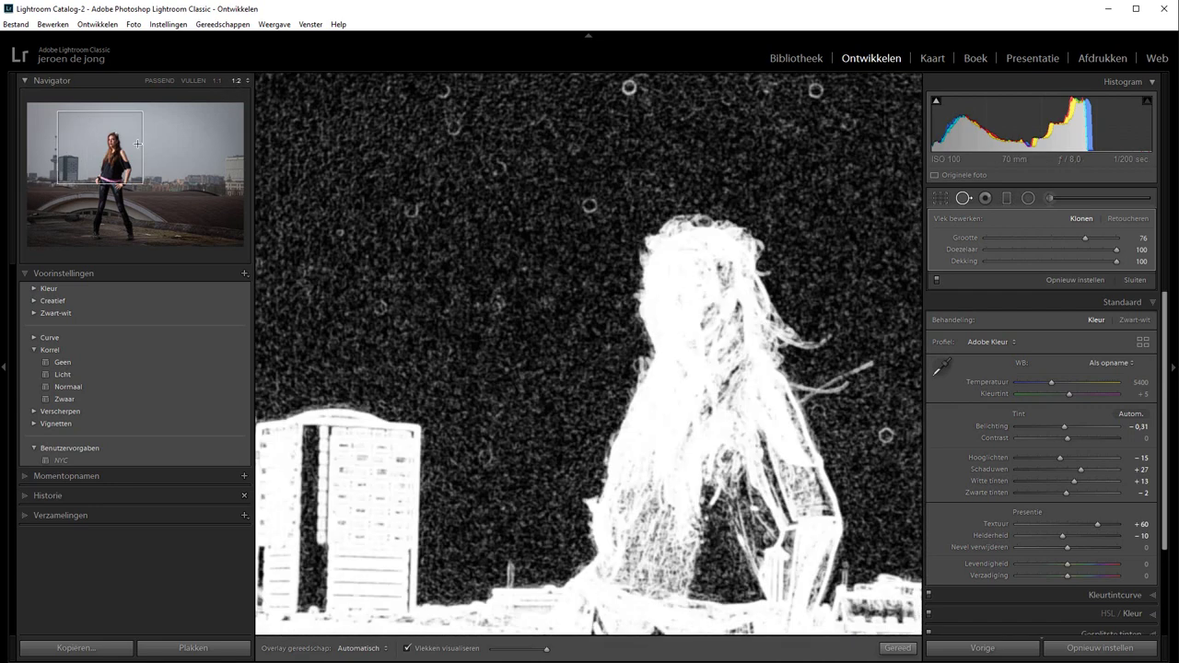
left_click_drag(546, 649, 541, 649)
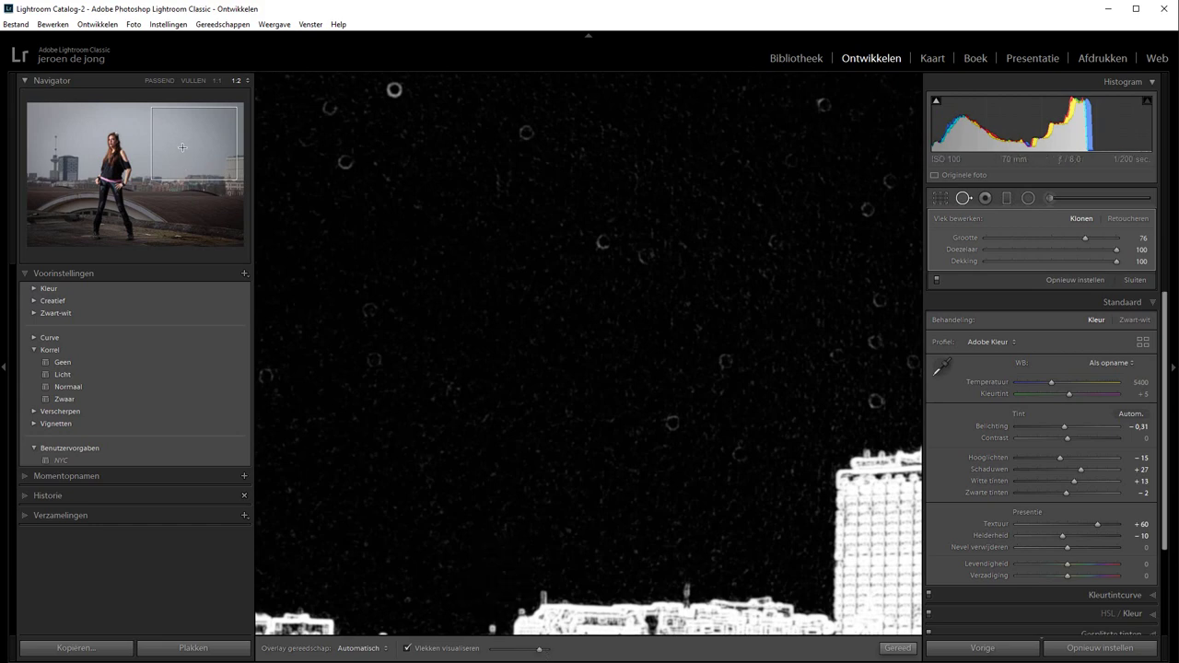
left_click_drag(184, 148, 57, 147)
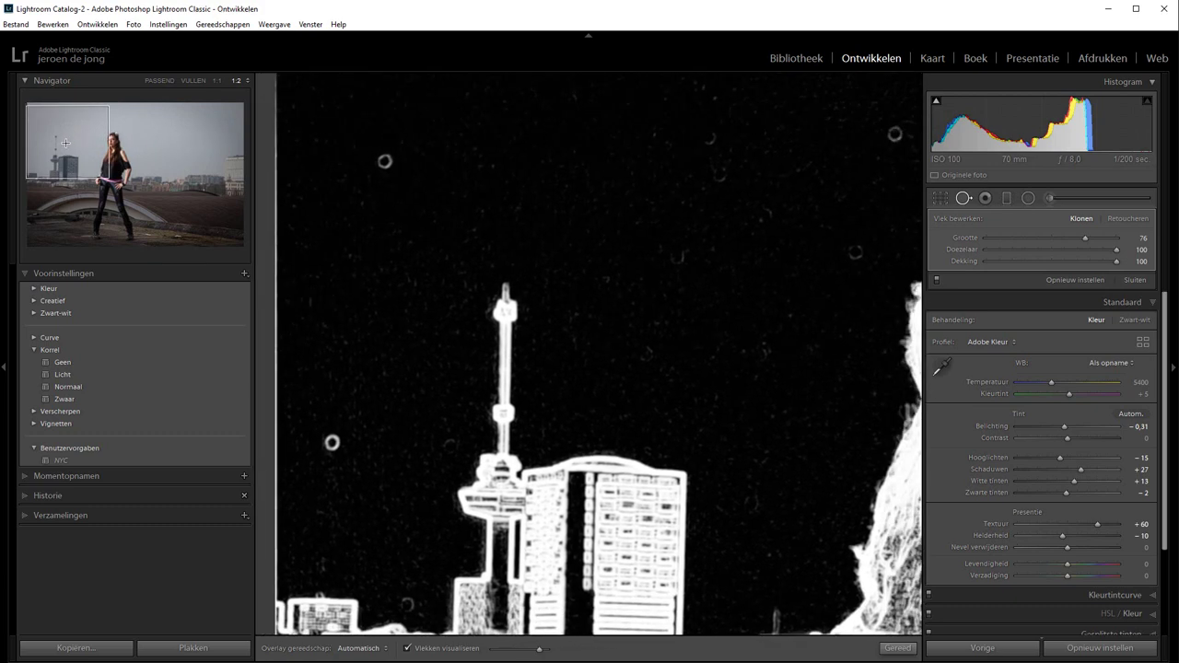
left_click(963, 198)
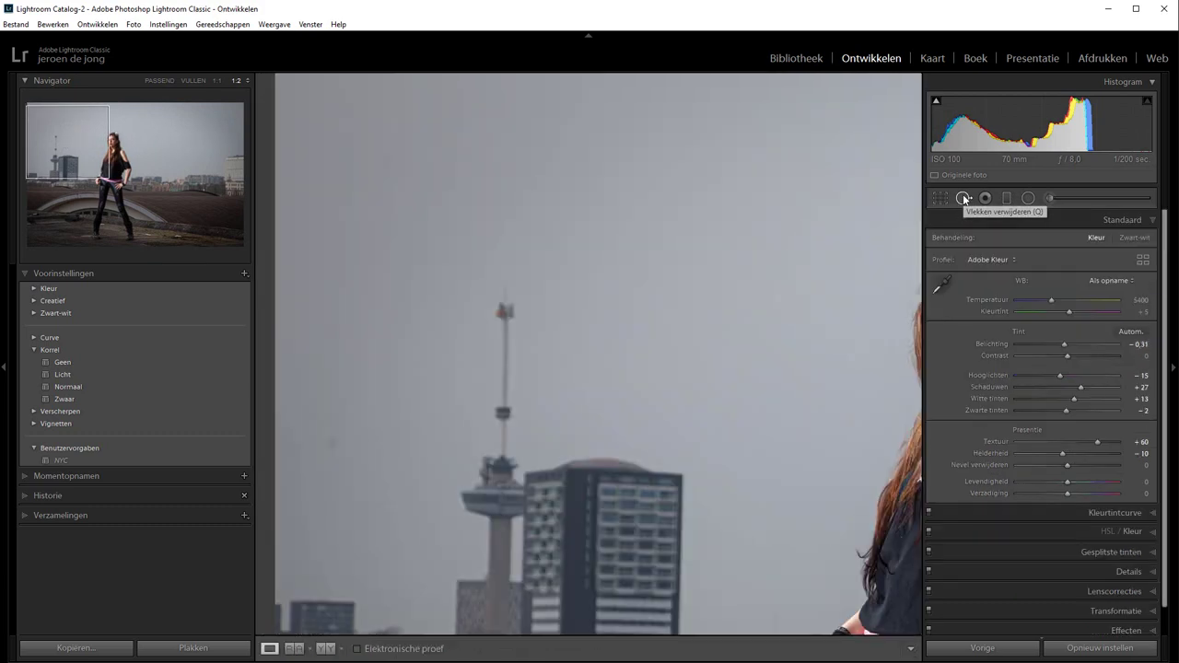
left_click(963, 195)
Heal the dust specks left of the tower and across the upper-left and middle sky
left_click(332, 440)
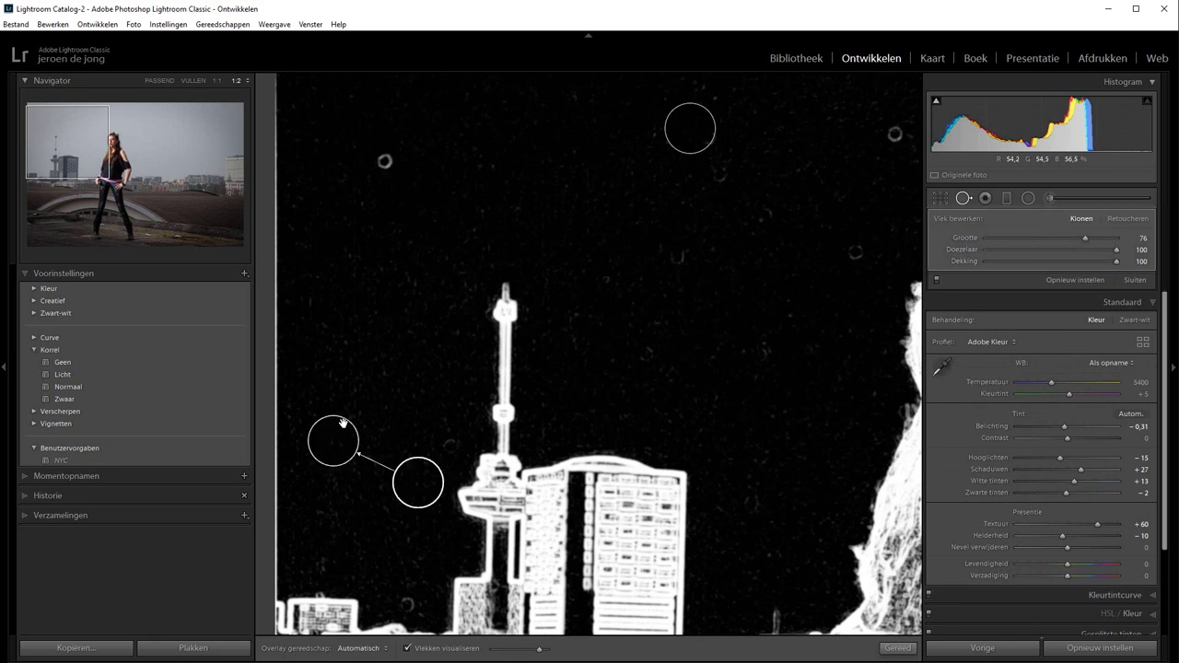
left_click(384, 159)
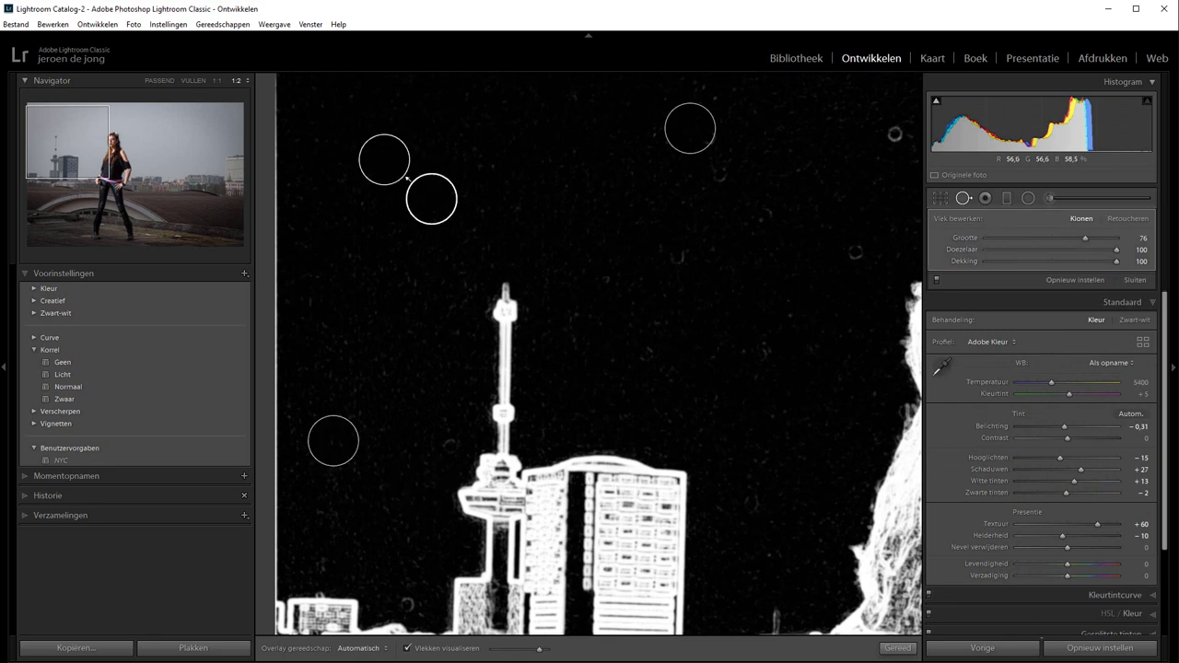
left_click(675, 257)
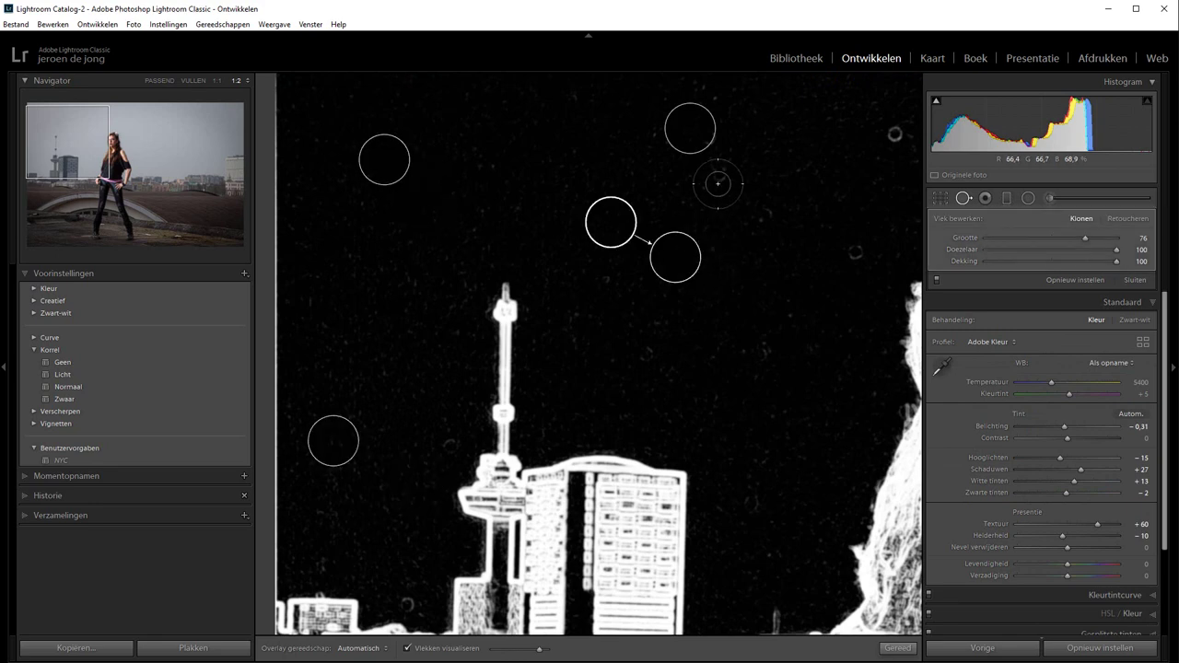
left_click(723, 171)
left_click(762, 217)
left_click(856, 251)
left_click(894, 130)
left_click(764, 351)
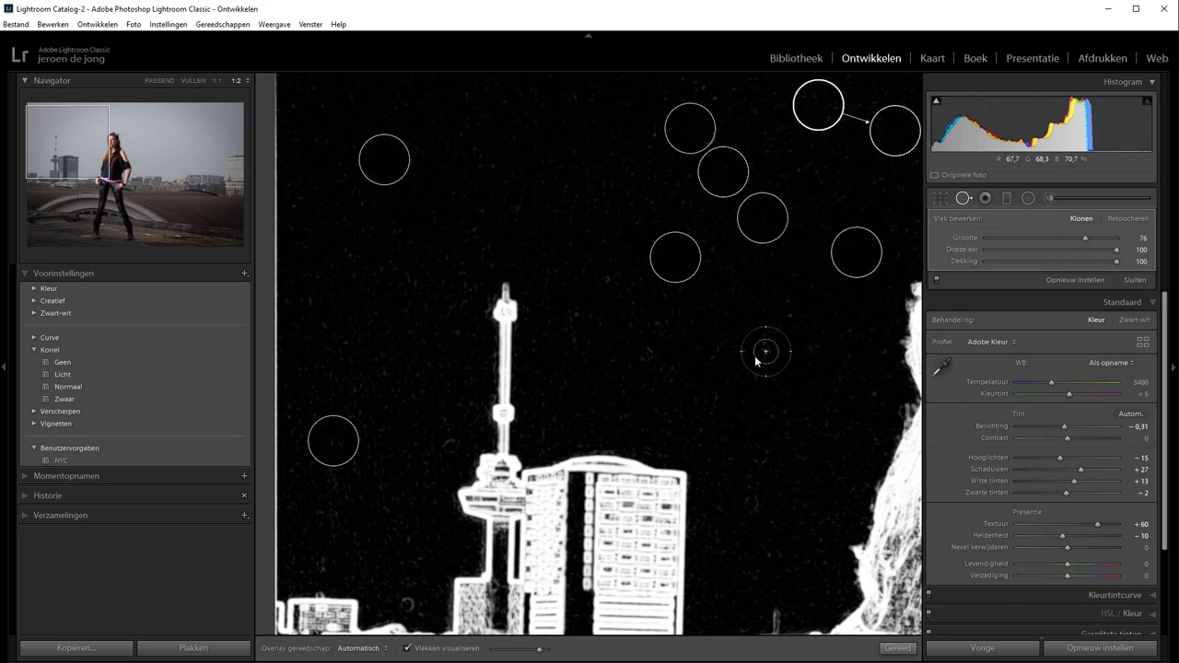
Heal the specks in the sky right of the woman and along the top edge
left_click_drag(80, 143, 147, 145)
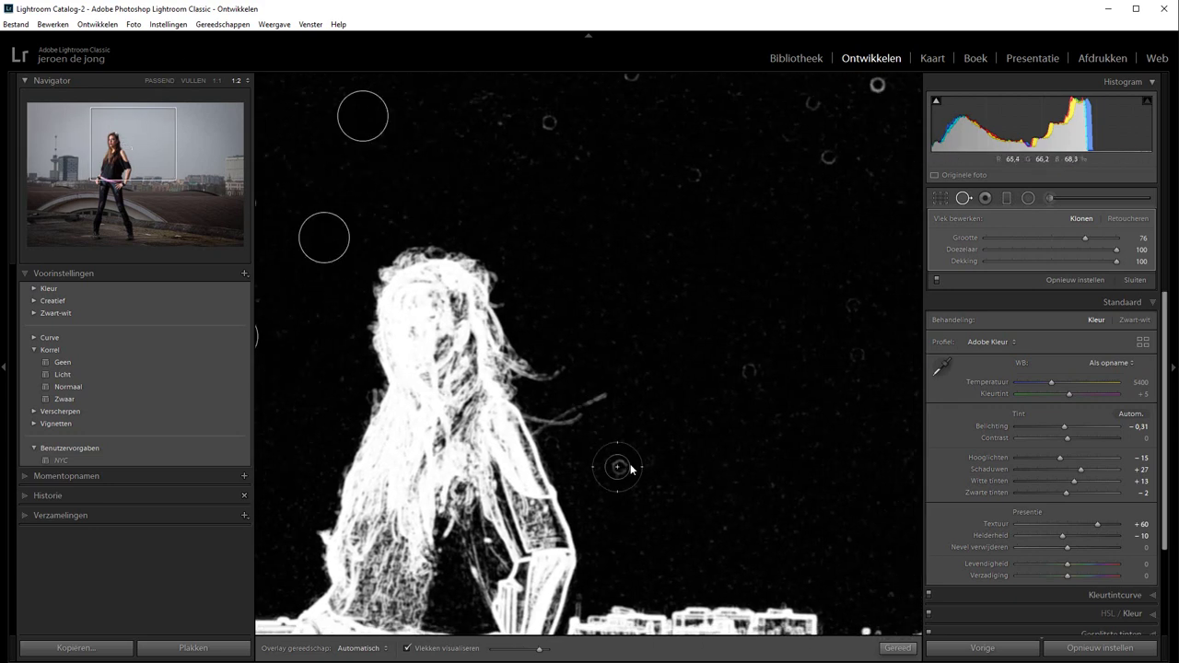
left_click(617, 466)
left_click(686, 380)
left_click(809, 101)
left_click(875, 85)
left_click(632, 83)
left_click(546, 122)
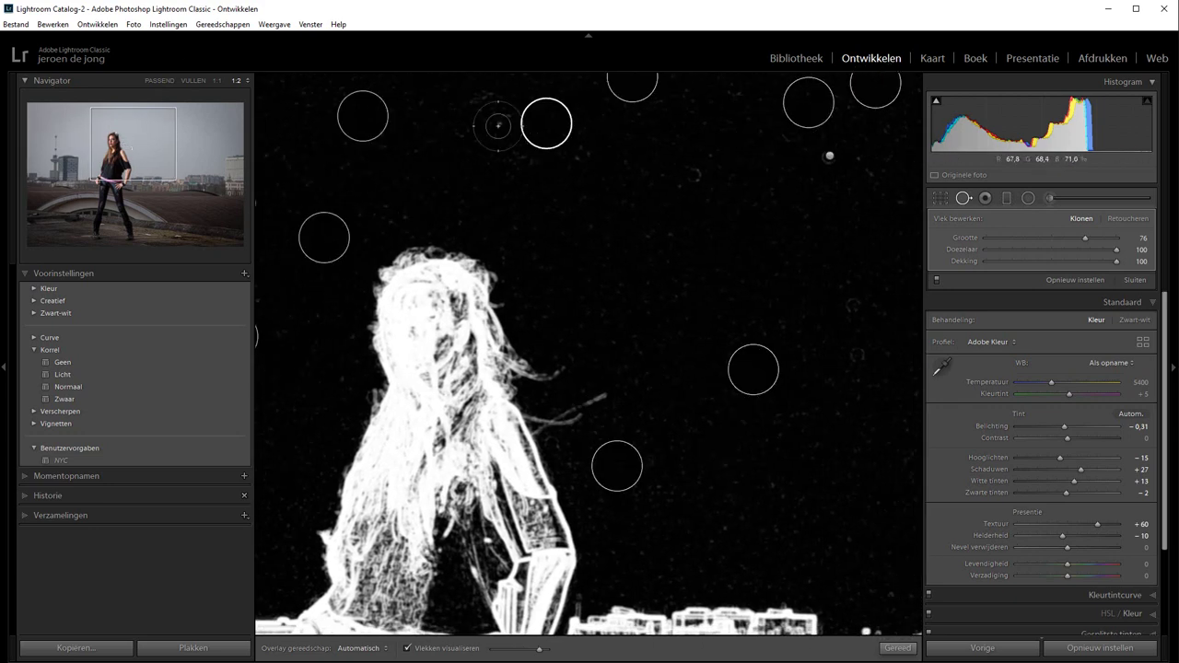
left_click(532, 81)
left_click(886, 303)
Heal the specks in the upper-right sky and around the right-hand building's roof
left_click_drag(134, 147, 153, 147)
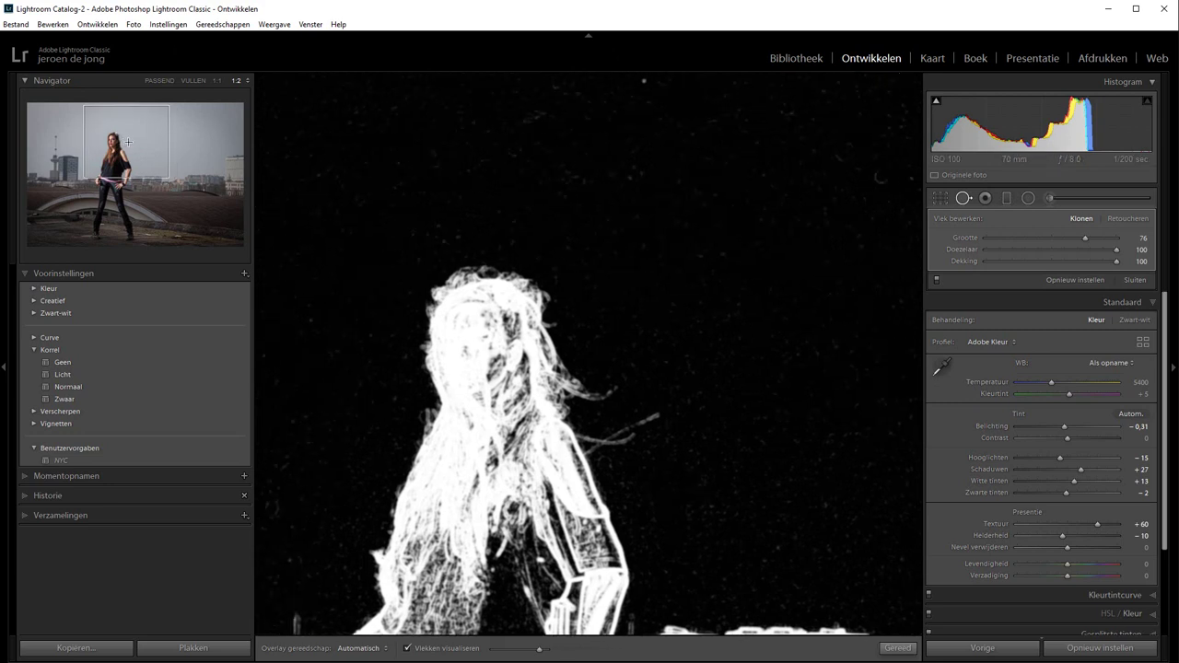
left_click(850, 170)
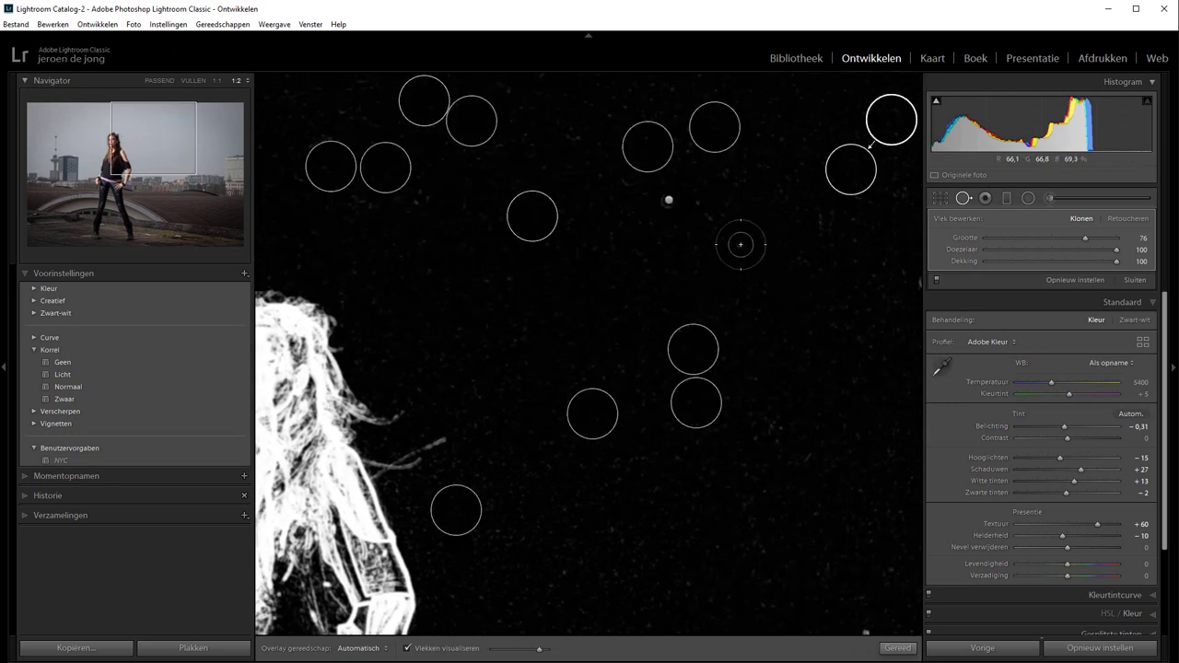
left_click_drag(138, 121, 189, 120)
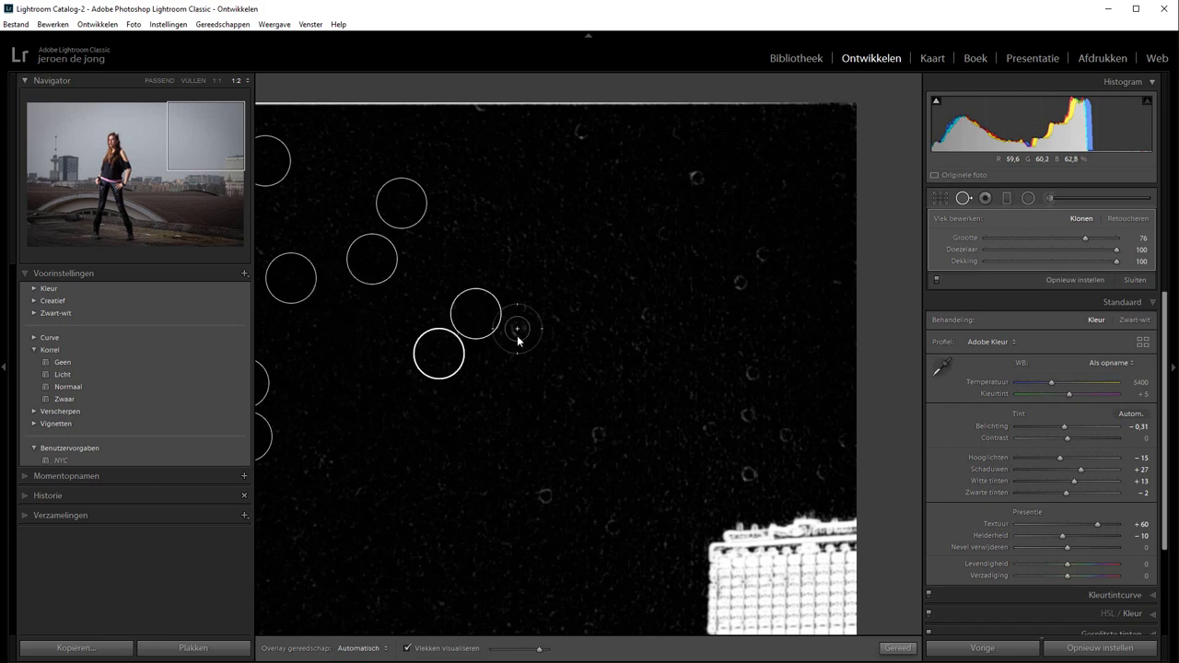
left_click(601, 433)
left_click(744, 473)
left_click(785, 433)
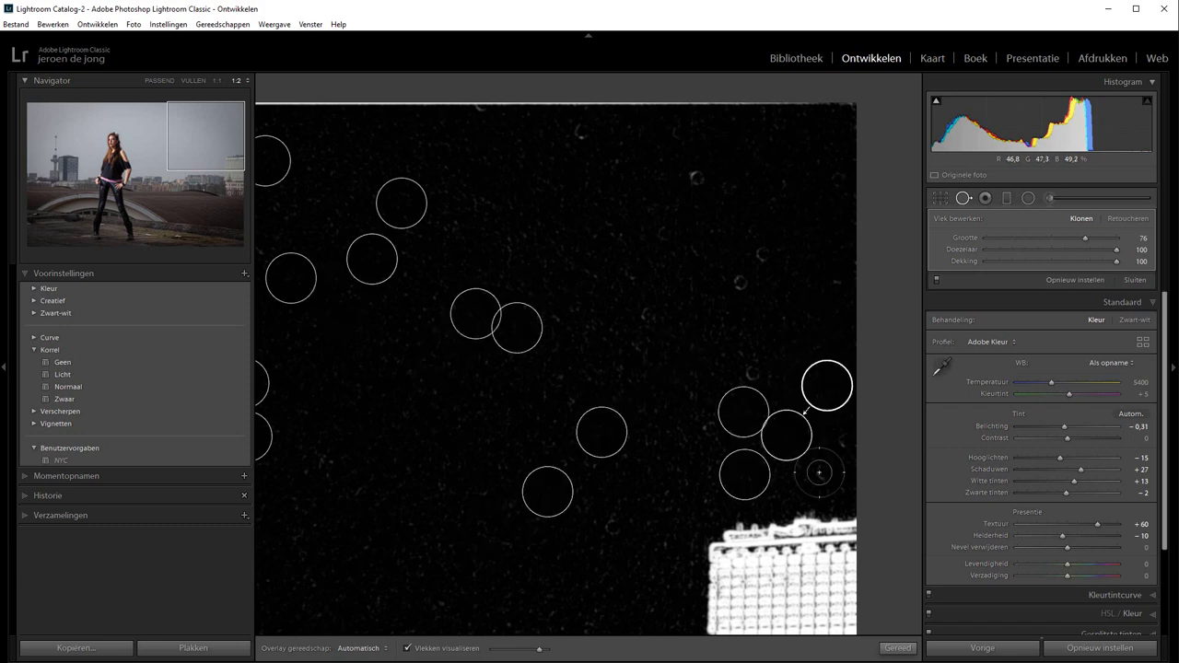
left_click(818, 471)
Heal the remaining specks in the right-hand and upper sky, then fit the photo in view
left_click(752, 374)
left_click(730, 281)
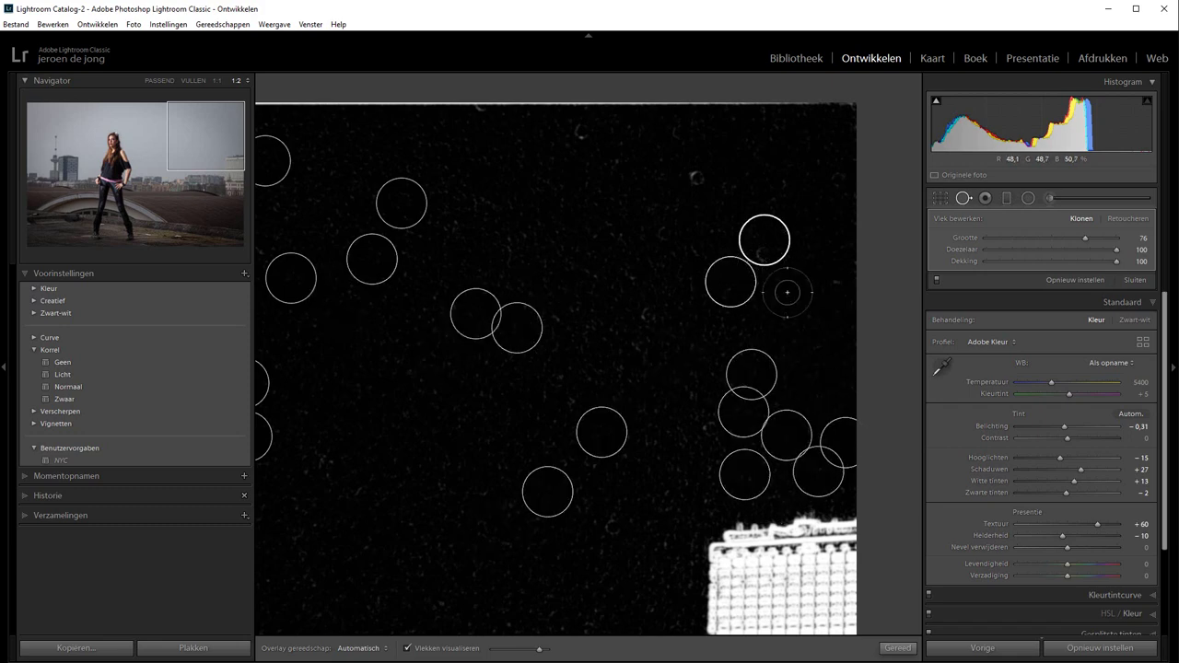
left_click(759, 251)
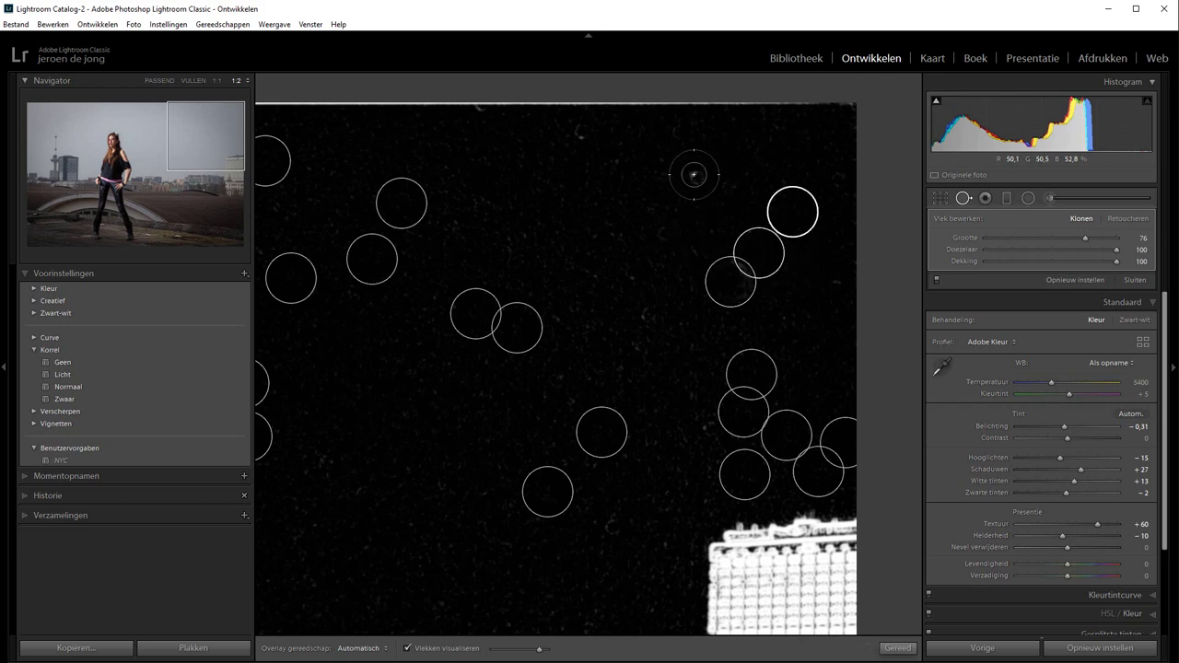
left_click(693, 177)
left_click(580, 134)
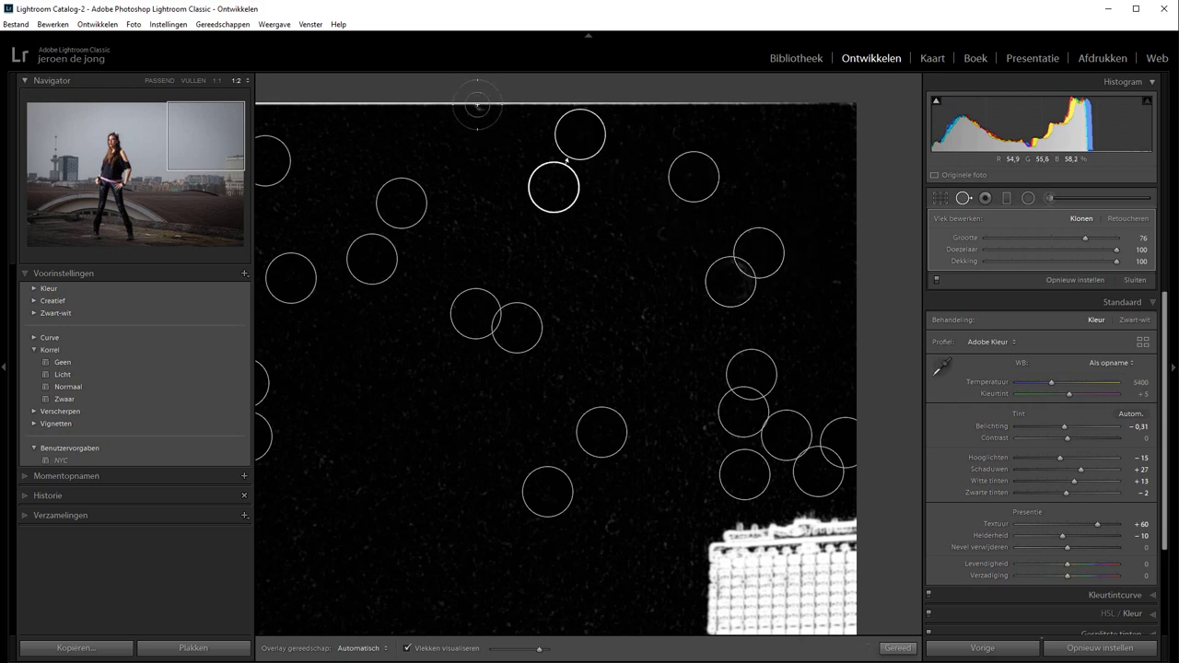
left_click(476, 109)
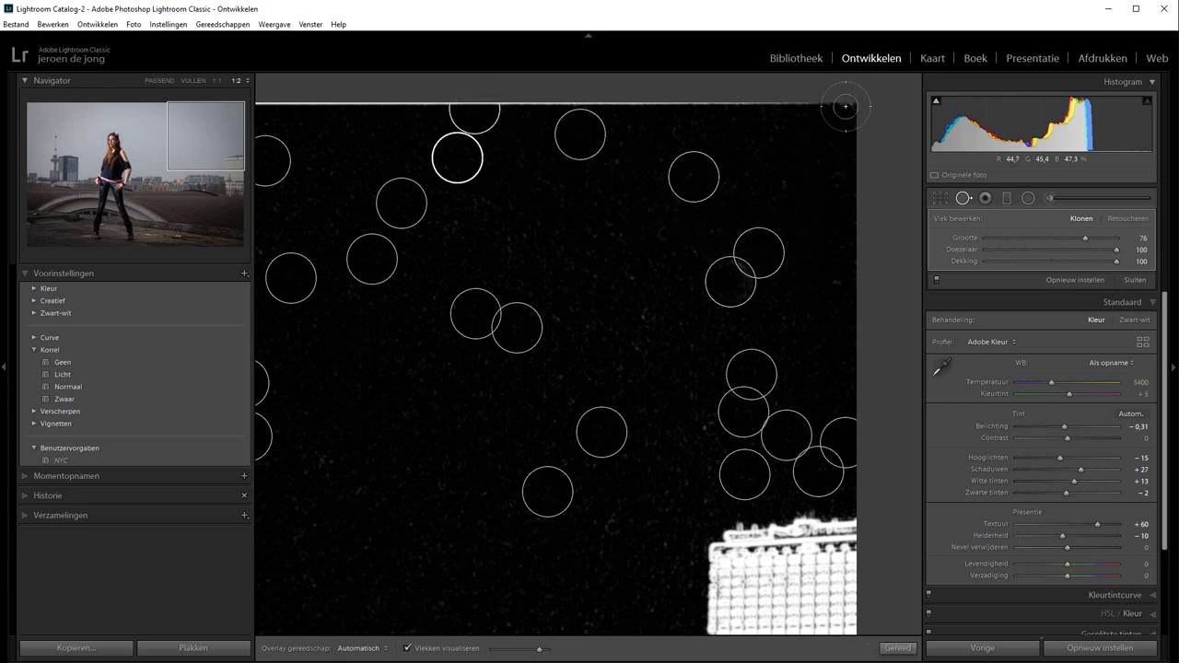
left_click(159, 81)
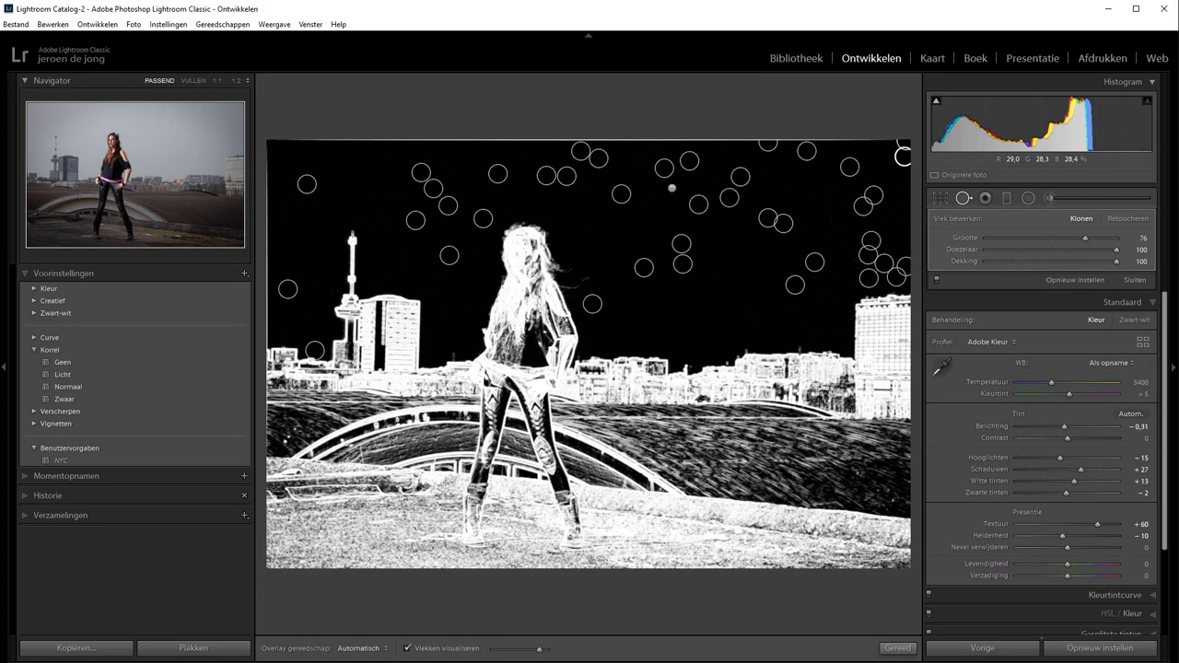
Turn off Visualize Spots and review the dust-free rooftop portrait in normal colour
left_click(408, 649)
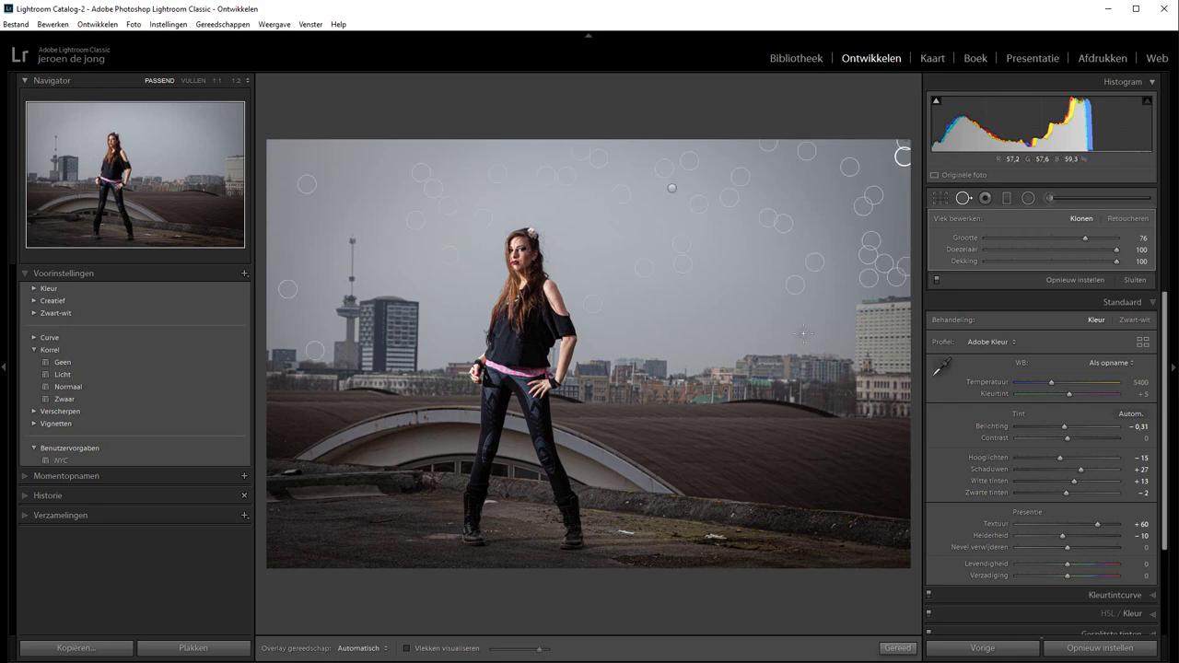
scroll(1048, 568, "down", 2)
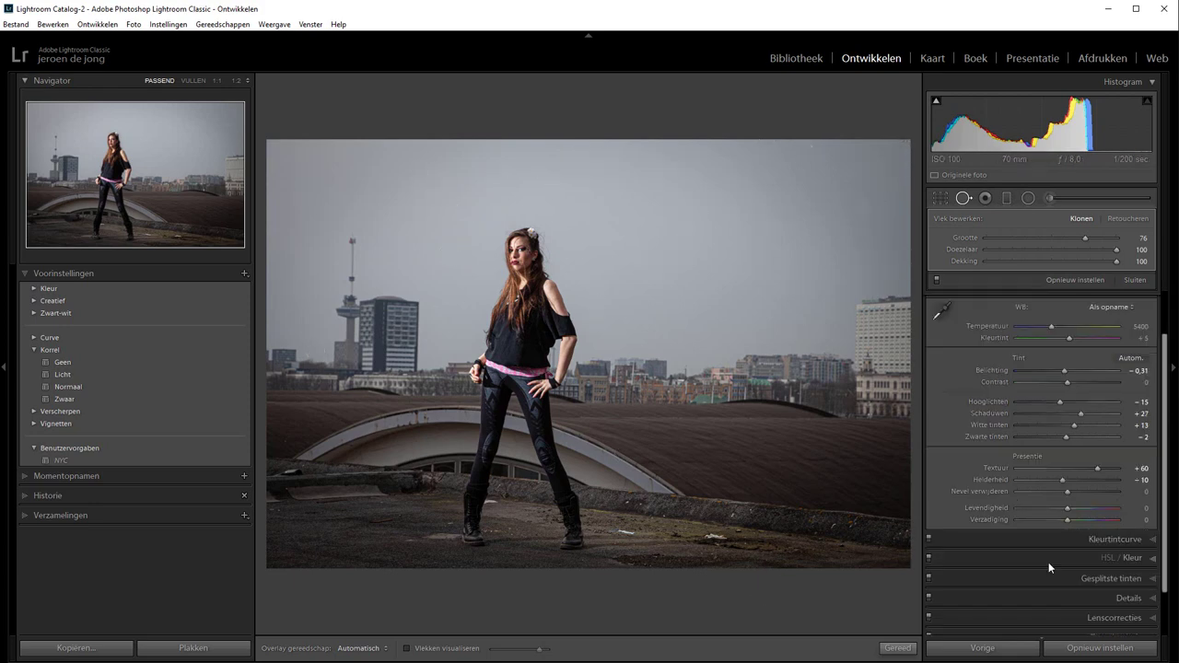